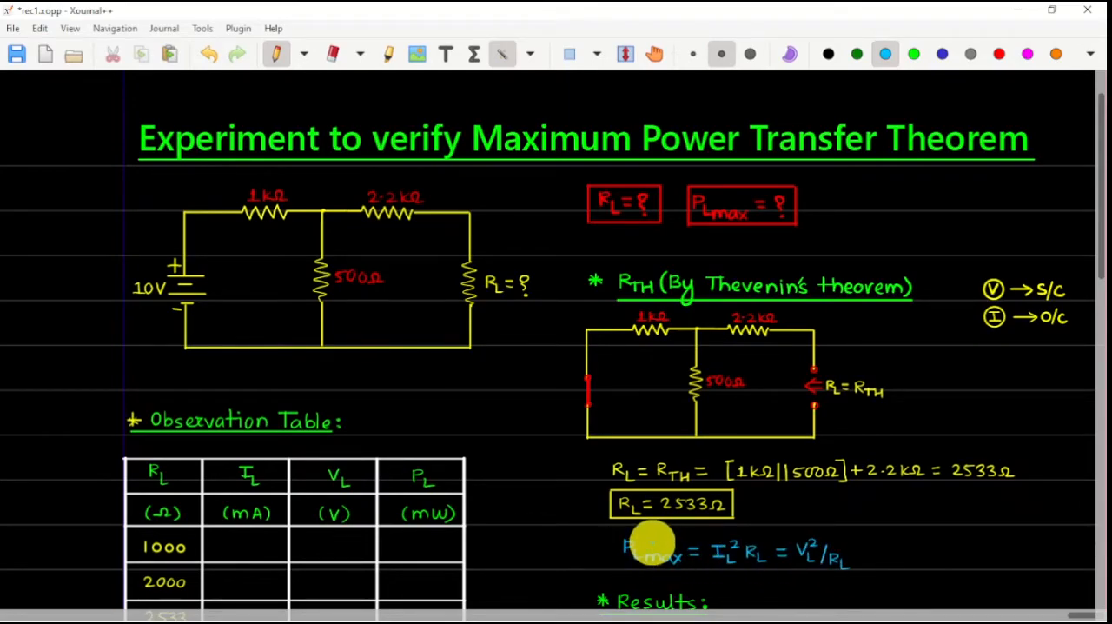
# Create a new circuit in Multisim Live and place two resistors in a horizontal row
pyautogui.scroll(-5, 667, 527)
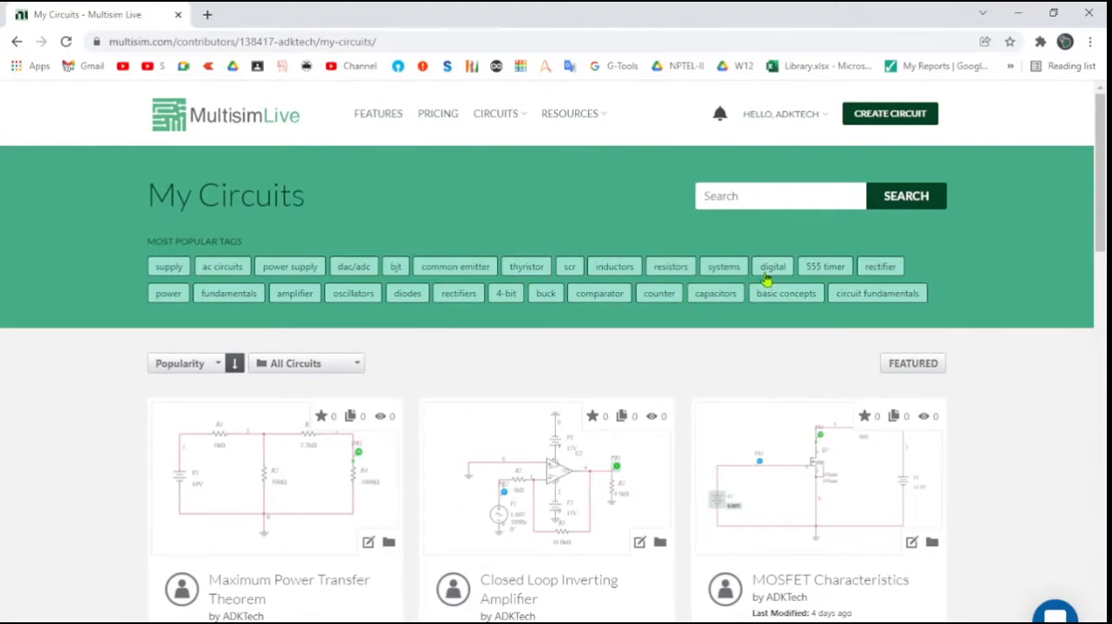
pyautogui.click(896, 122)
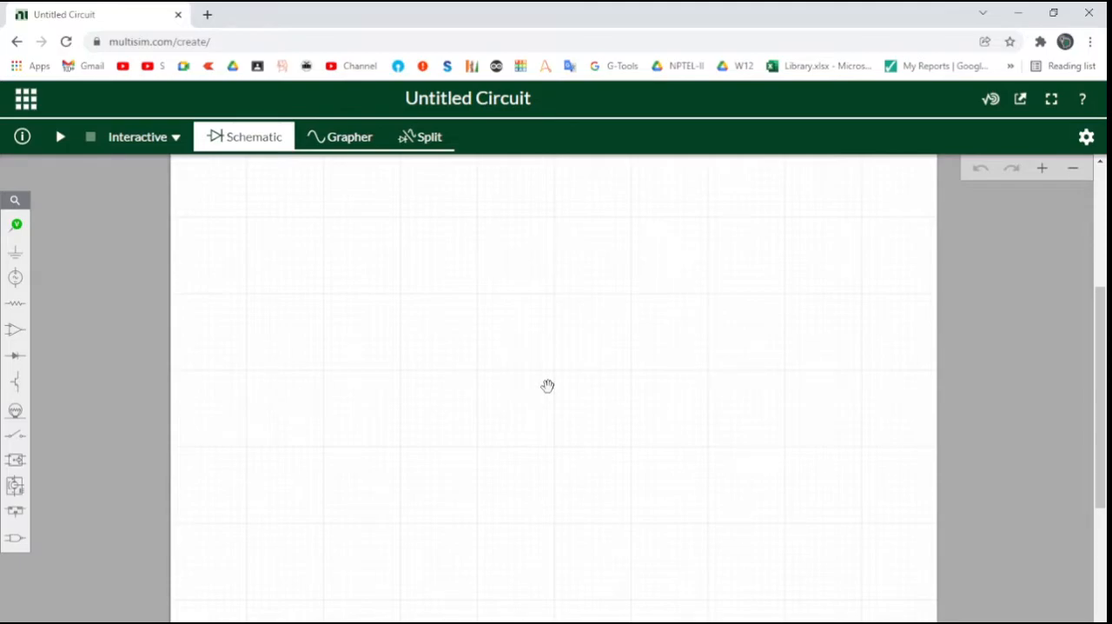
pyautogui.click(14, 304)
pyautogui.click(72, 345)
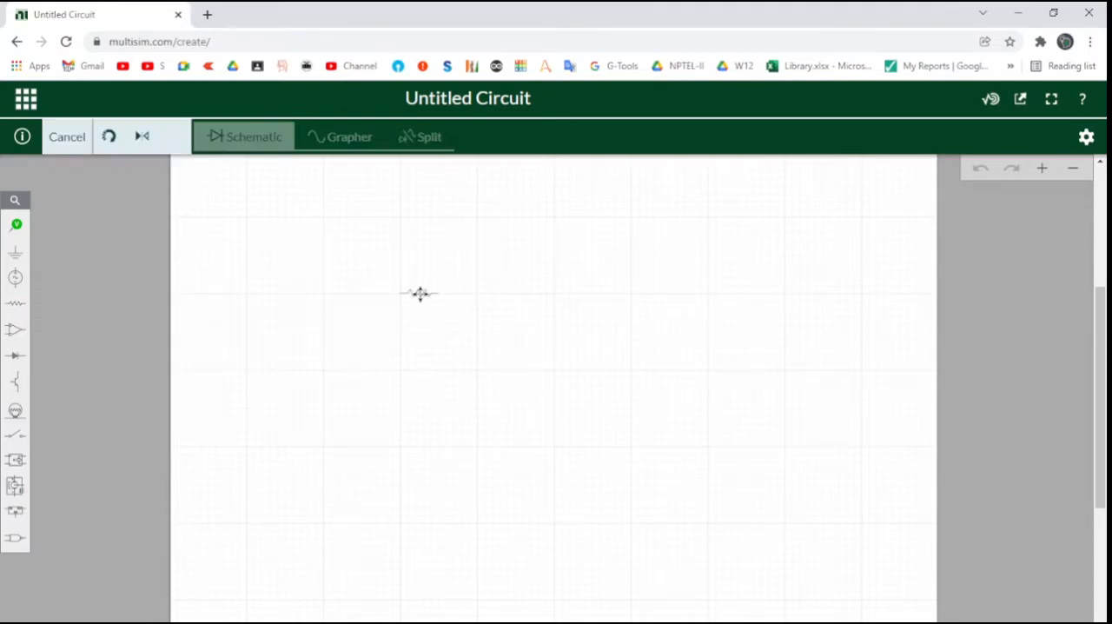
pyautogui.click(420, 293)
pyautogui.click(451, 317)
pyautogui.click(559, 293)
# Add a third resistor by copying, rotate it vertically below the gap between the first two, and shift R1 further from R2
pyautogui.click(591, 315)
pyautogui.click(481, 356)
pyautogui.click(444, 376)
pyautogui.moveTo(486, 354); pyautogui.dragTo(474, 370)
pyautogui.moveTo(420, 293); pyautogui.dragTo(388, 294)
# Wire R1 to R2 and connect the upper end of R3 to the middle of that wire
pyautogui.click(409, 293)
pyautogui.click(538, 293)
pyautogui.click(477, 292)
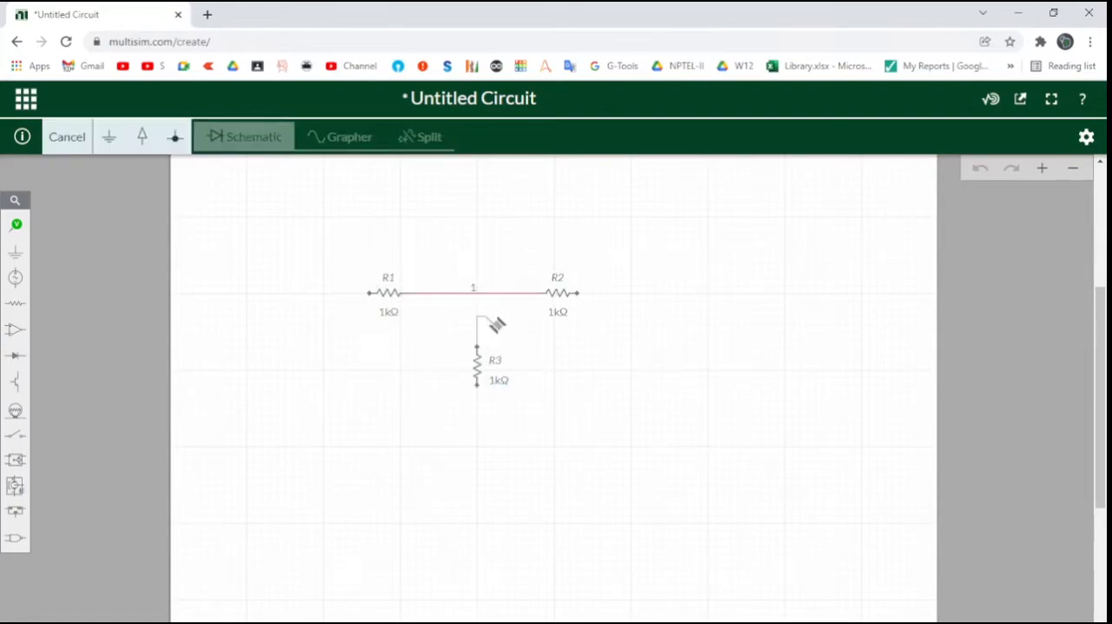
pyautogui.click(477, 346)
# Place a DC voltage source beside R3 on the R1 side and a ground below R3
pyautogui.click(15, 276)
pyautogui.click(69, 356)
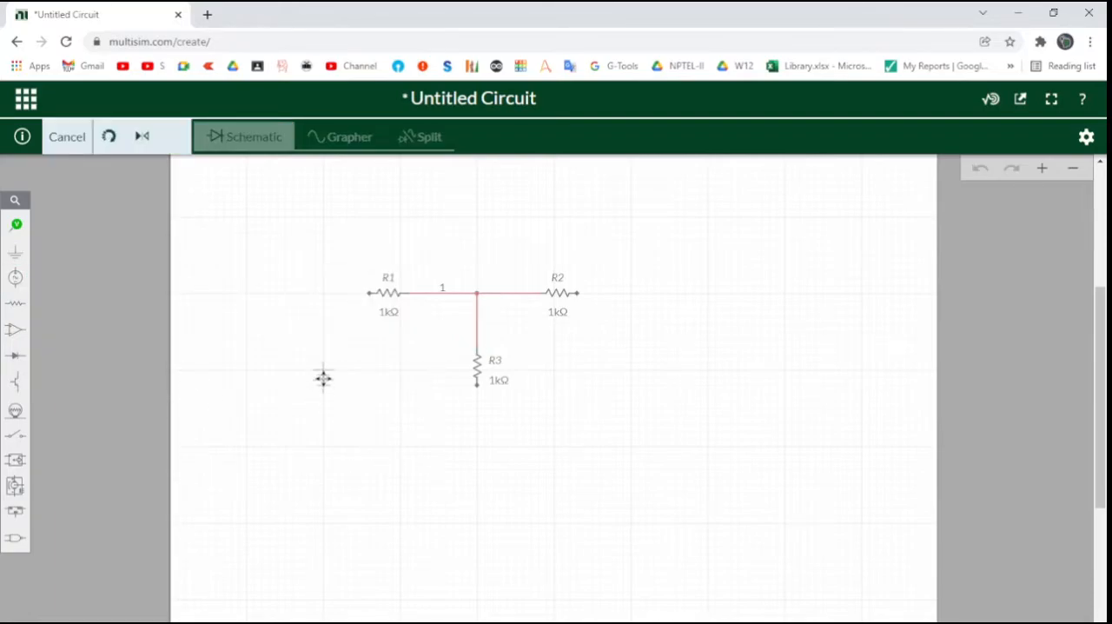
pyautogui.click(322, 377)
pyautogui.click(416, 385)
pyautogui.click(14, 251)
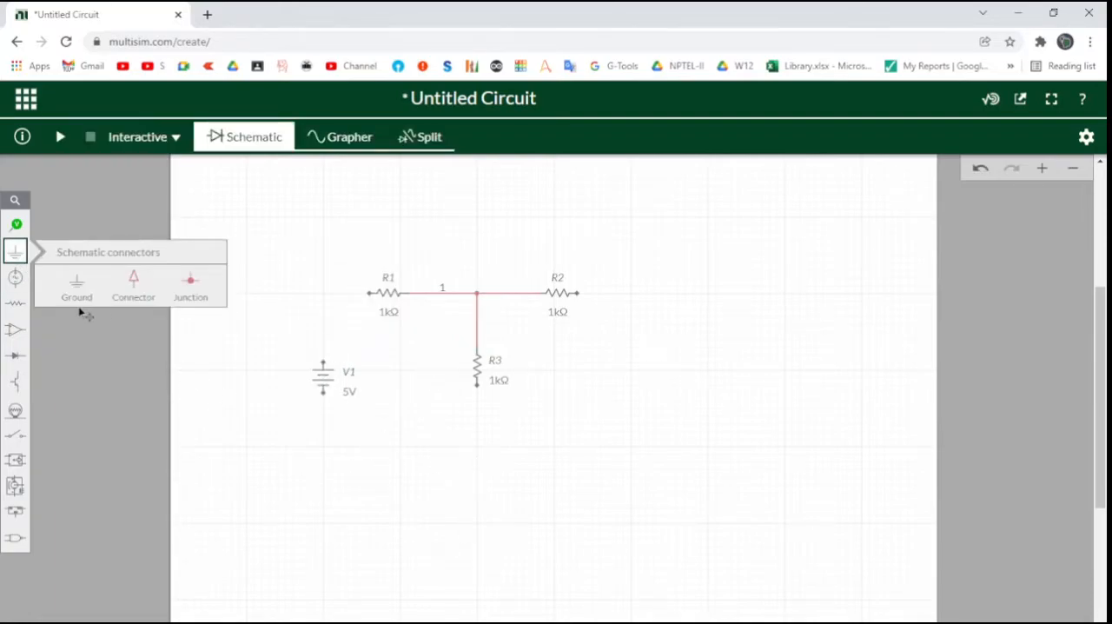
pyautogui.click(75, 275)
pyautogui.click(469, 467)
# Place a fourth vertical resistor beyond R2 and wire its upper end to R2's free terminal
pyautogui.click(15, 303)
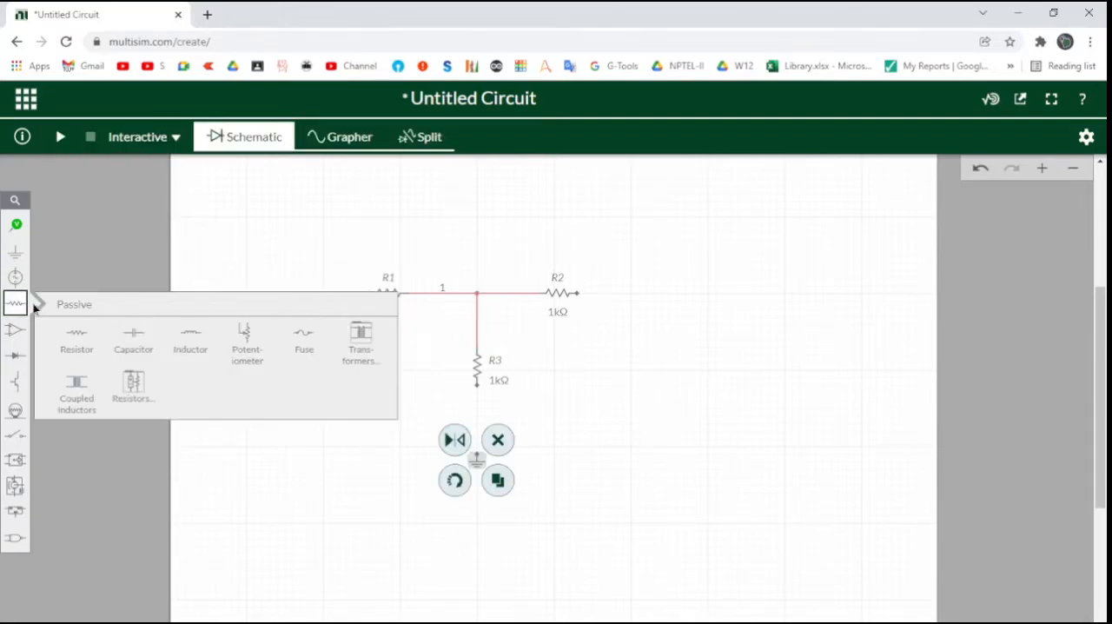
pyautogui.click(74, 335)
pyautogui.click(653, 369)
pyautogui.moveTo(577, 293); pyautogui.dragTo(654, 351)
# Wire the lower ends of R3, R4 and V1 to ground, and connect R1 to V1's upper terminal
pyautogui.moveTo(476, 386); pyautogui.dragTo(476, 460)
pyautogui.moveTo(655, 387)
pyautogui.mouseDown()
pyautogui.moveTo(542, 454)
pyautogui.moveTo(477, 455)
pyautogui.mouseUp()
pyautogui.click(377, 298)
pyautogui.moveTo(370, 293)
pyautogui.mouseDown()
pyautogui.moveTo(333, 365)
pyautogui.moveTo(324, 361)
pyautogui.mouseUp()
pyautogui.moveTo(476, 447); pyautogui.dragTo(324, 402)
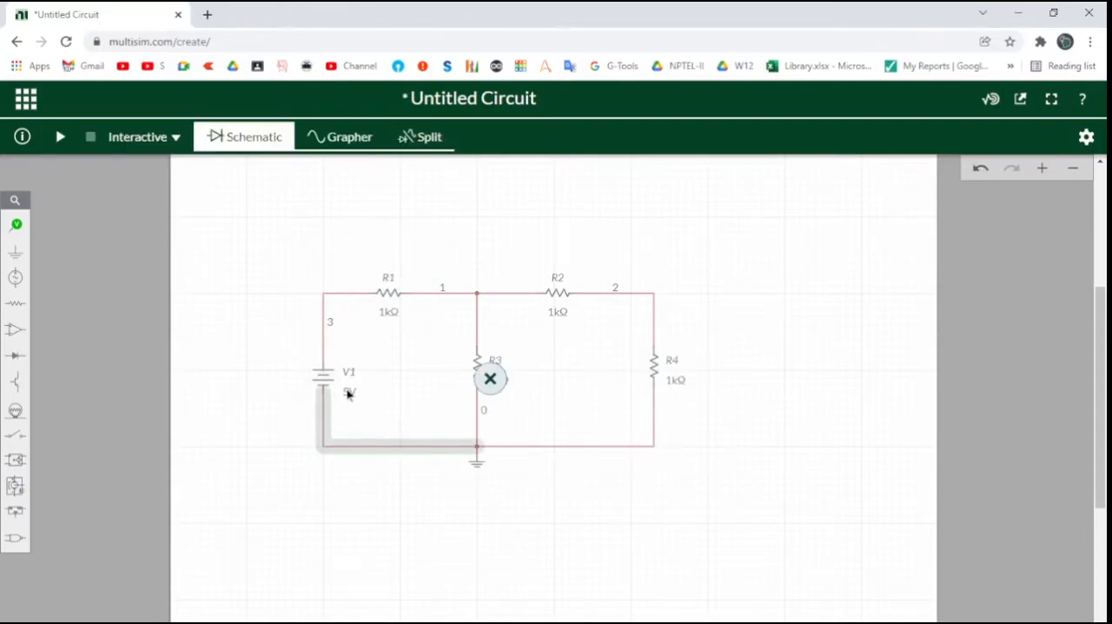
# Set the voltage of source V1 to 10 V
pyautogui.click(348, 393)
pyautogui.click(360, 411)
pyautogui.write('10')
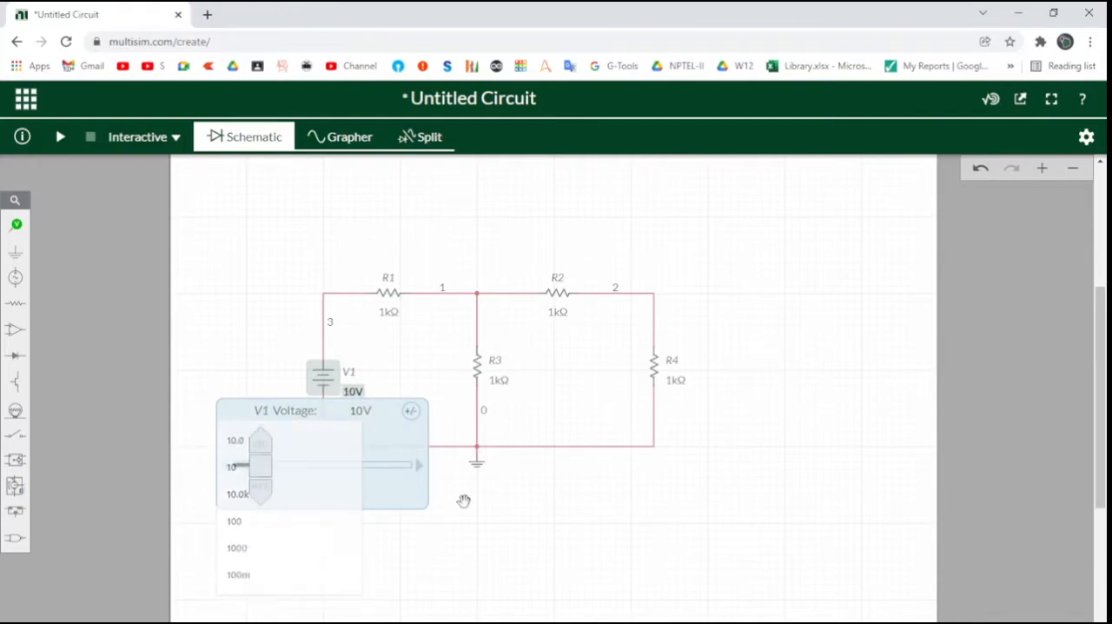
pyautogui.click(463, 502)
# Set the resistance of R2 to 2.2 kΩ
pyautogui.click(558, 311)
pyautogui.click(587, 331)
pyautogui.write('2.2')
pyautogui.press('Return')
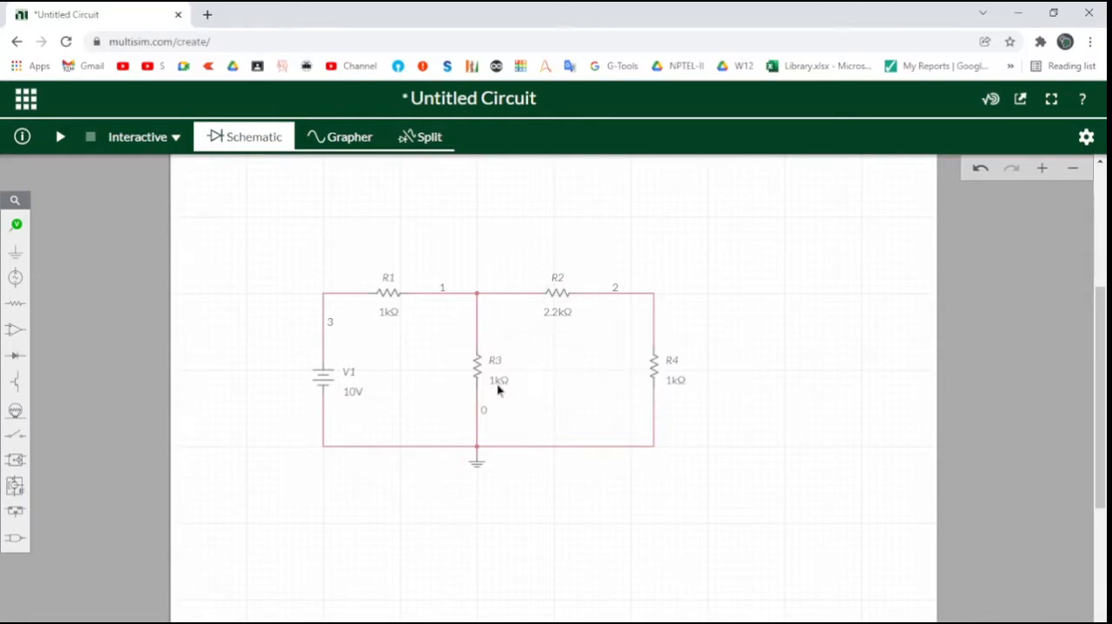
# Set the resistance of R3 to 500 Ω
pyautogui.click(499, 383)
pyautogui.click(513, 402)
pyautogui.write('500')
pyautogui.press('Return')
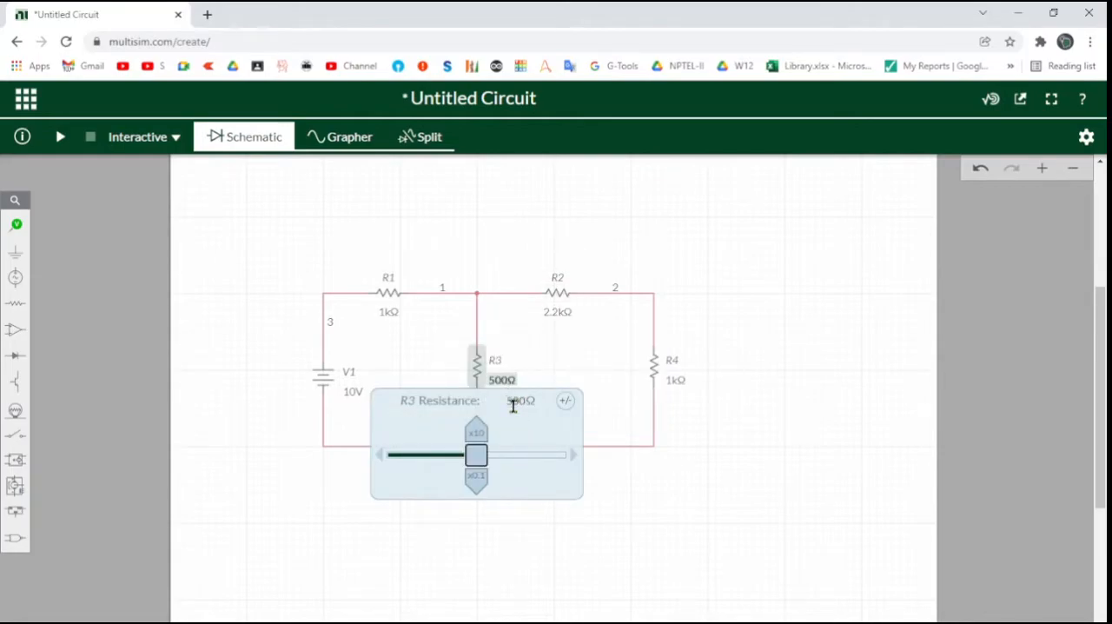
pyautogui.click(199, 353)
# Place a combined voltage and current probe on the wire just above R4
pyautogui.click(18, 226)
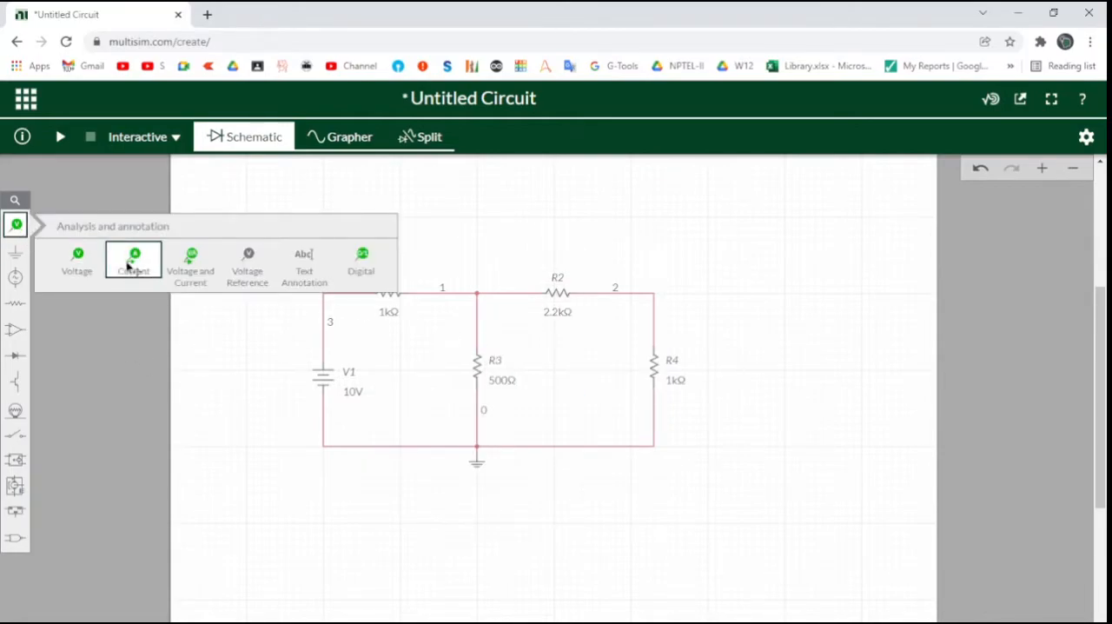
pyautogui.click(191, 261)
pyautogui.click(665, 310)
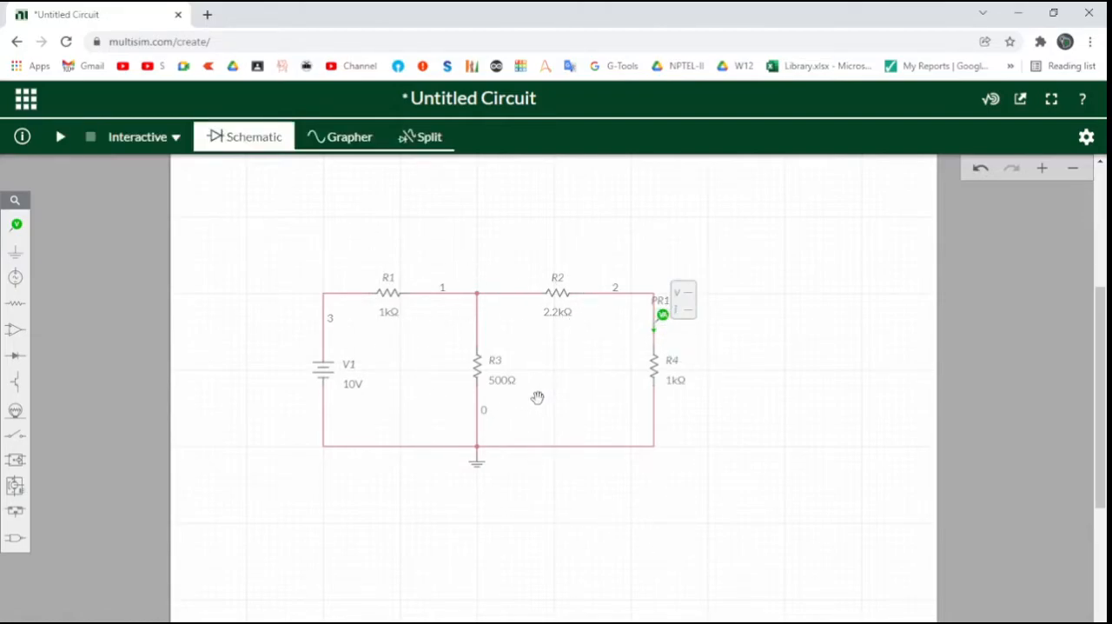
# Rename the load resistor R4 as RL
pyautogui.click(674, 363)
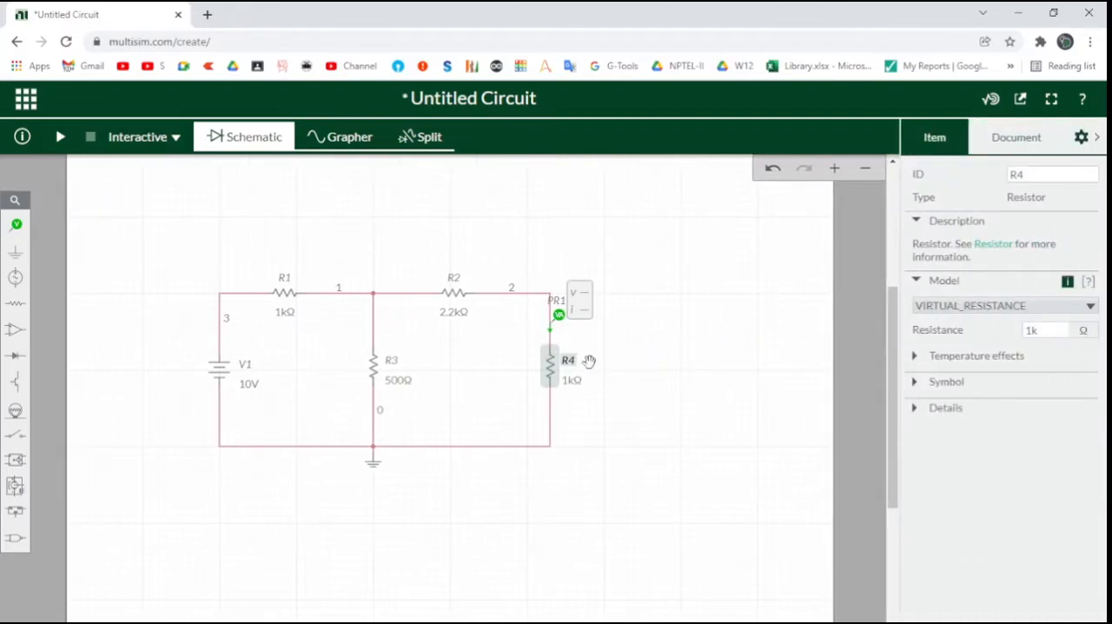
pyautogui.doubleClick(568, 361)
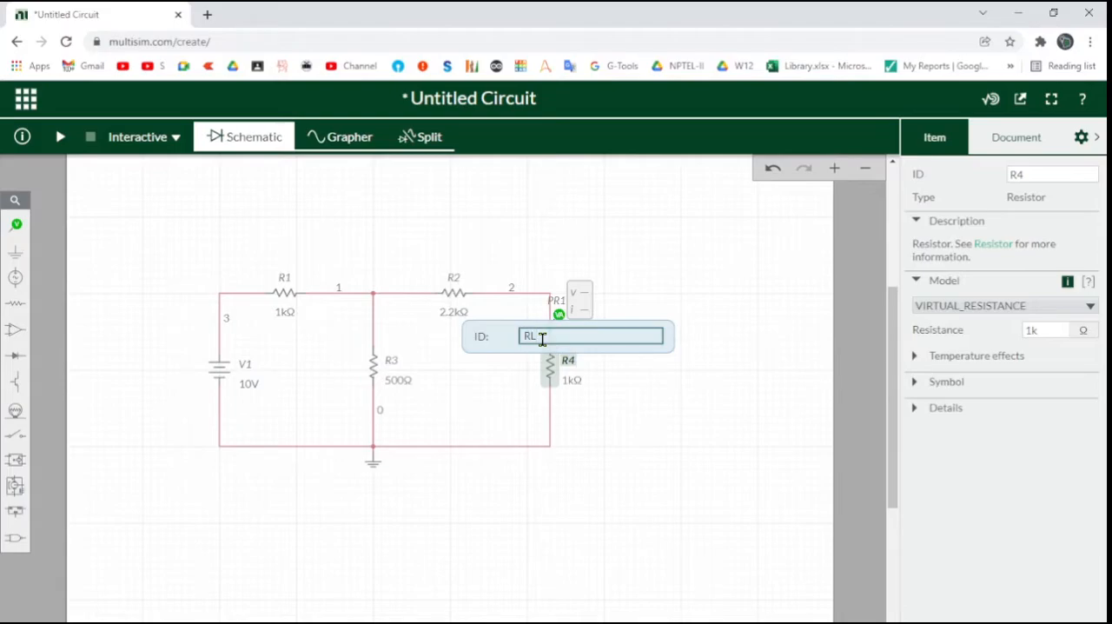
pyautogui.click(624, 424)
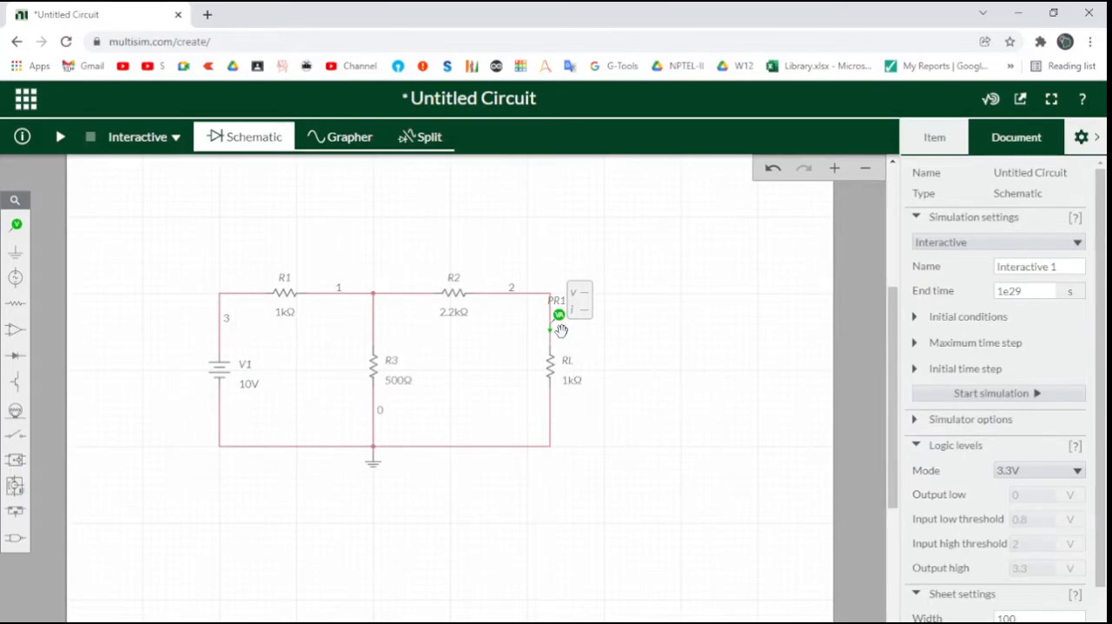
# Check RL's resistance, hide the settings pane, and run the interactive simulation with RL at 1 kΩ
pyautogui.click(571, 386)
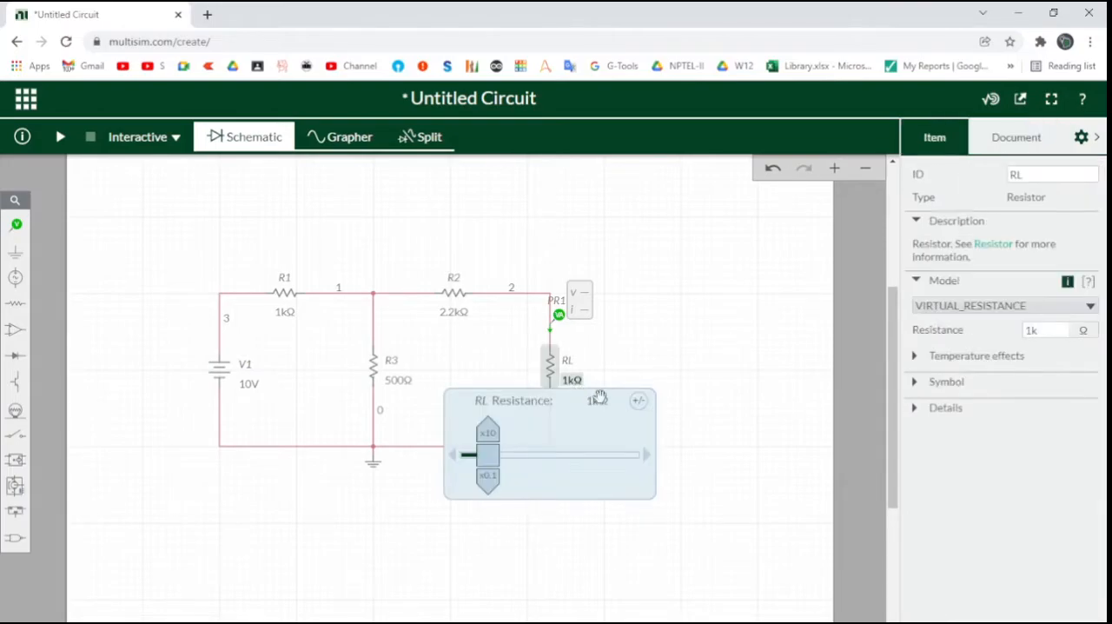
pyautogui.click(691, 389)
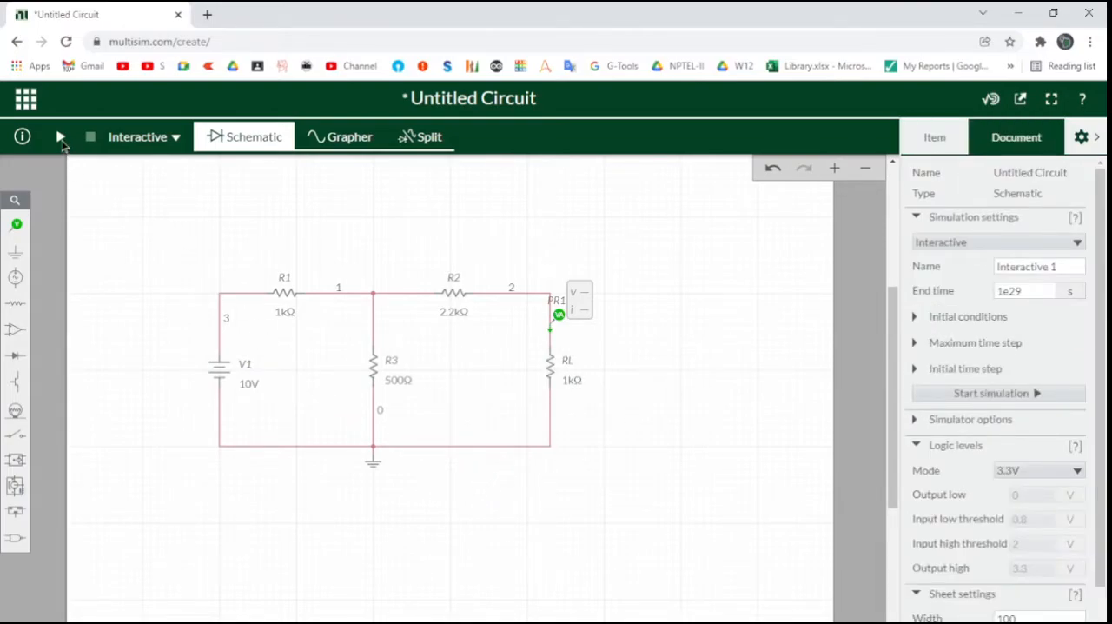
pyautogui.click(1082, 136)
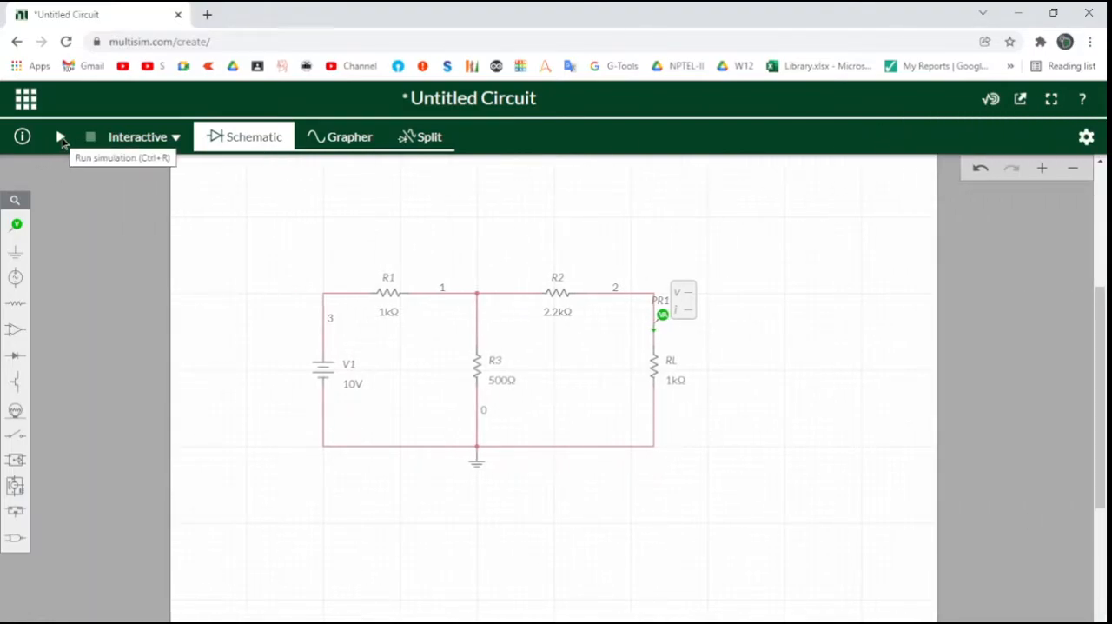
pyautogui.click(61, 138)
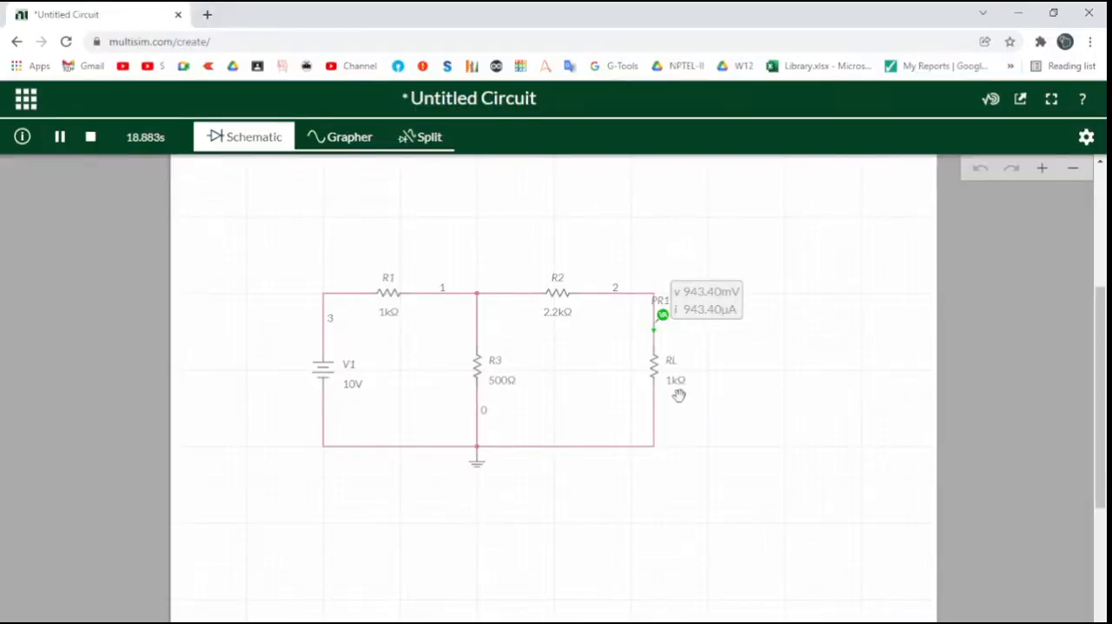
# With the simulation running, set RL to 2000 Ω and 2533 Ω in turn to take probe readings
pyautogui.click(676, 383)
pyautogui.click(691, 401)
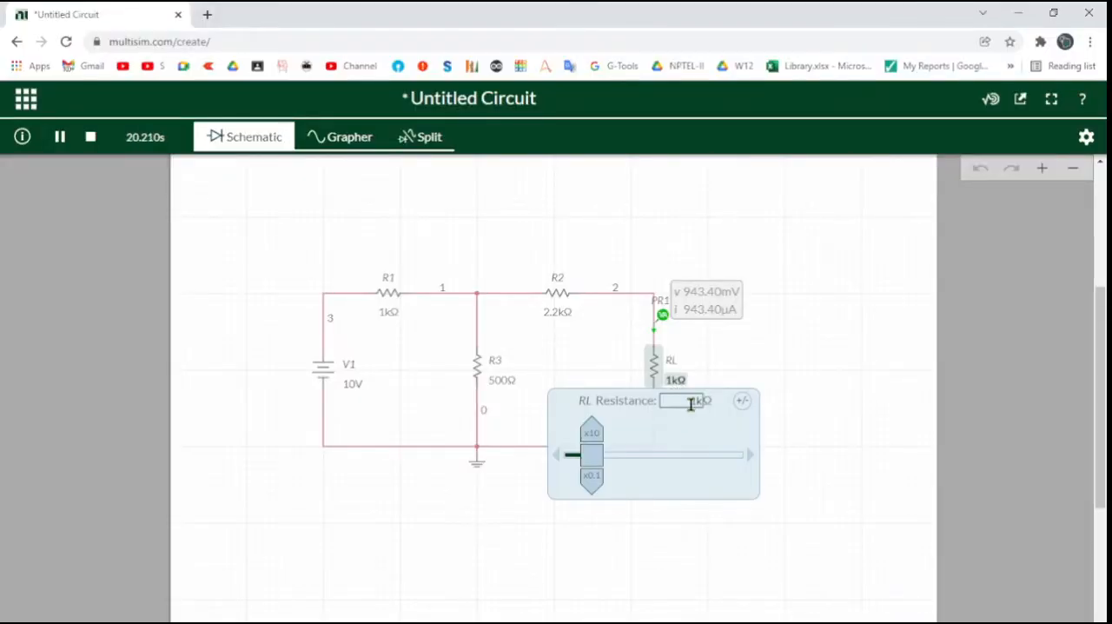
pyautogui.write('3k')
pyautogui.press('Return')
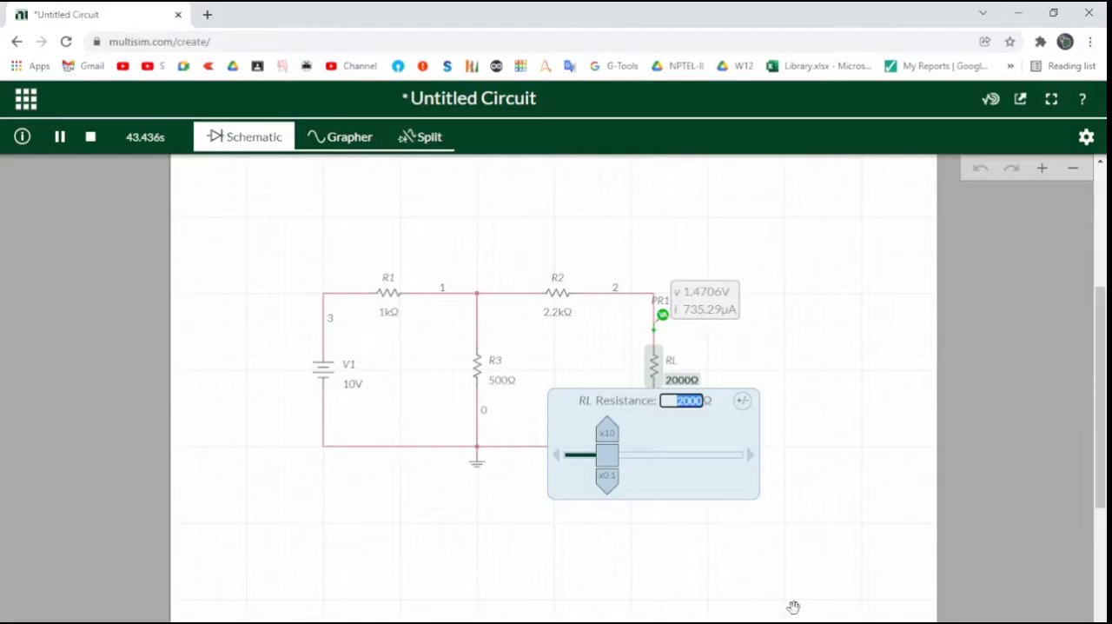
pyautogui.write('2533')
pyautogui.press('Return')
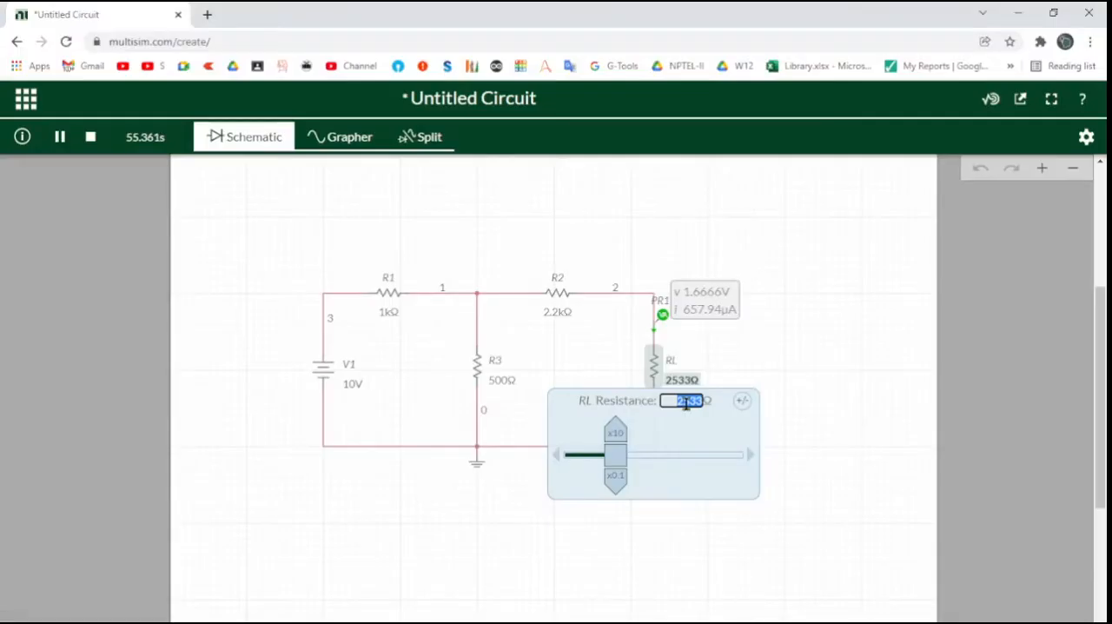
# Set RL to 3000 Ω for a probe reading, and check the observation table in Xournal++ for the next load value
pyautogui.write('100')
pyautogui.press('Return')
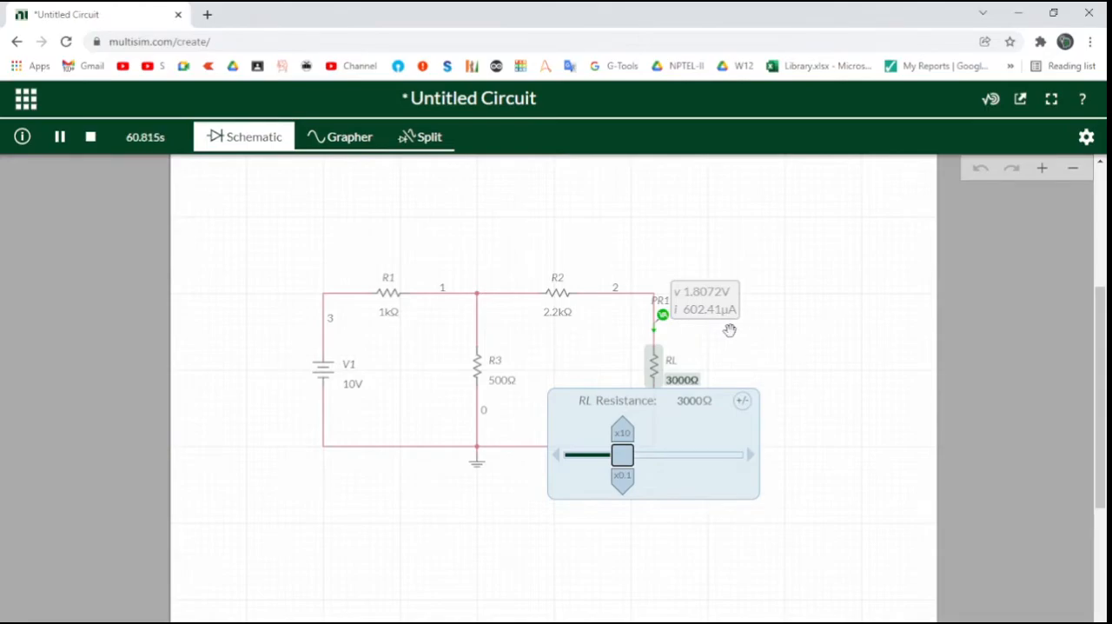
pyautogui.hotkey('alt', 'Tab')
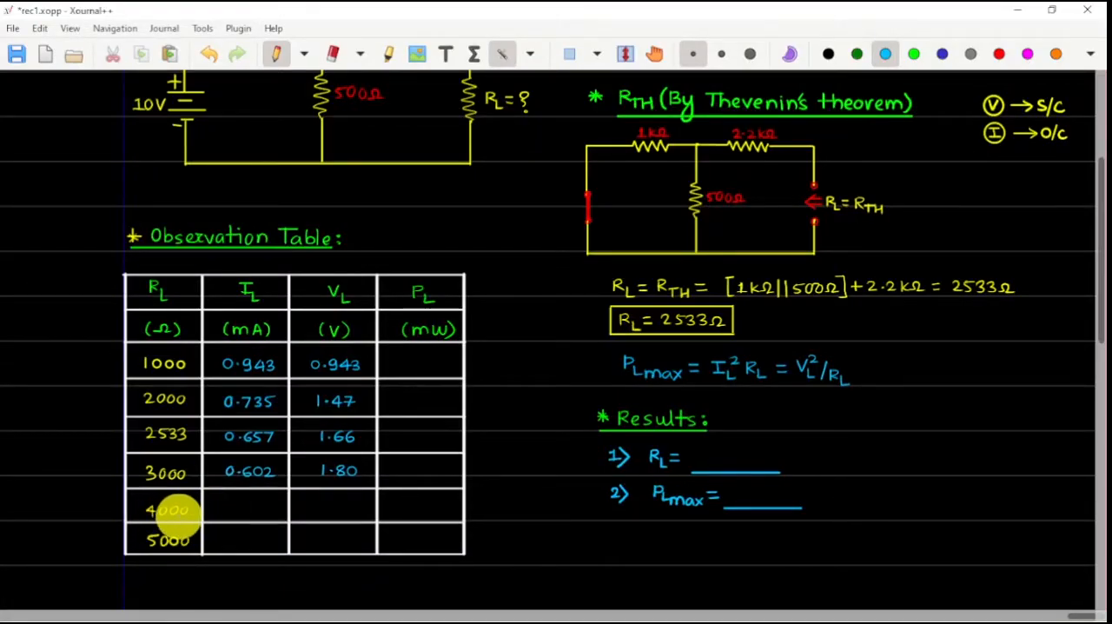
pyautogui.hotkey('alt', 'Tab')
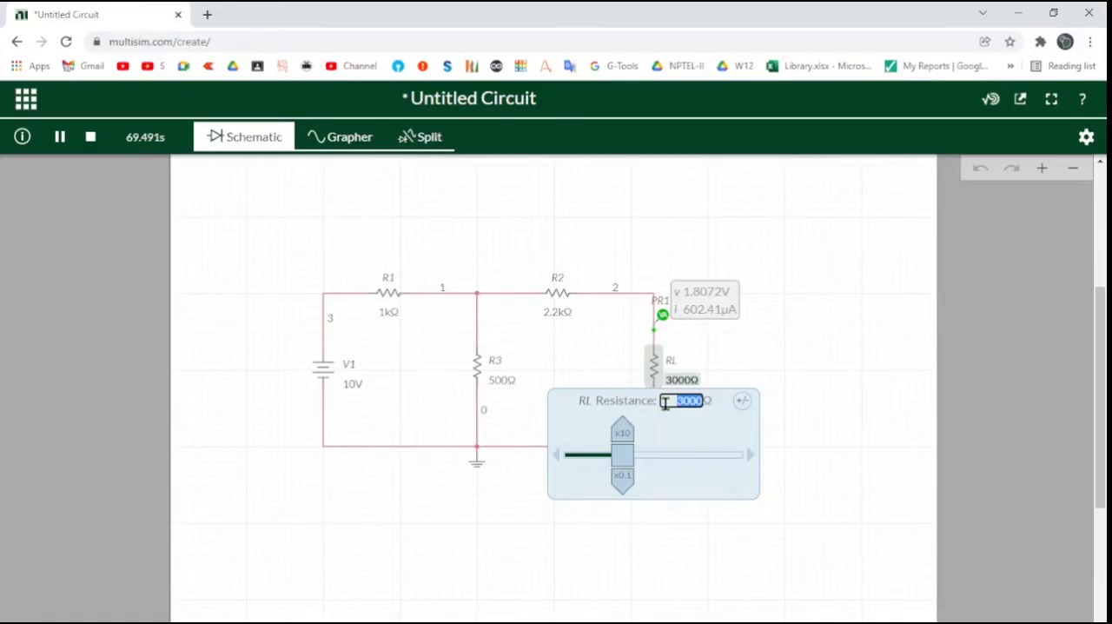
# In the running Multisim Live simulation, set RL to 4000 Ω and 5000 Ω in turn to take probe readings
pyautogui.write('4000')
pyautogui.press('Return')
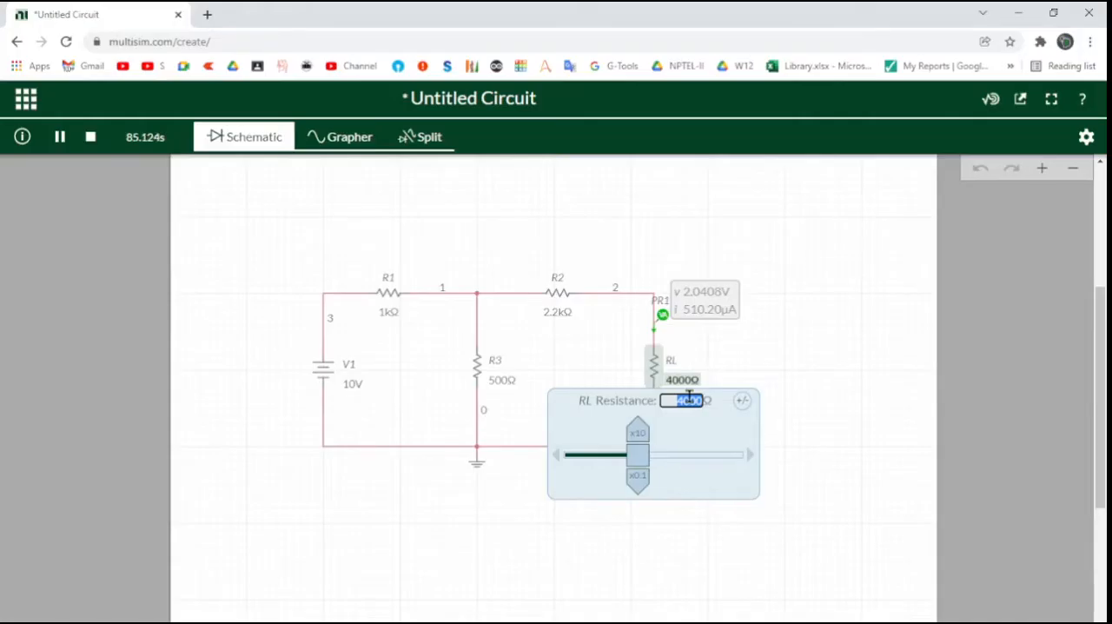
pyautogui.write('5000')
pyautogui.press('Return')
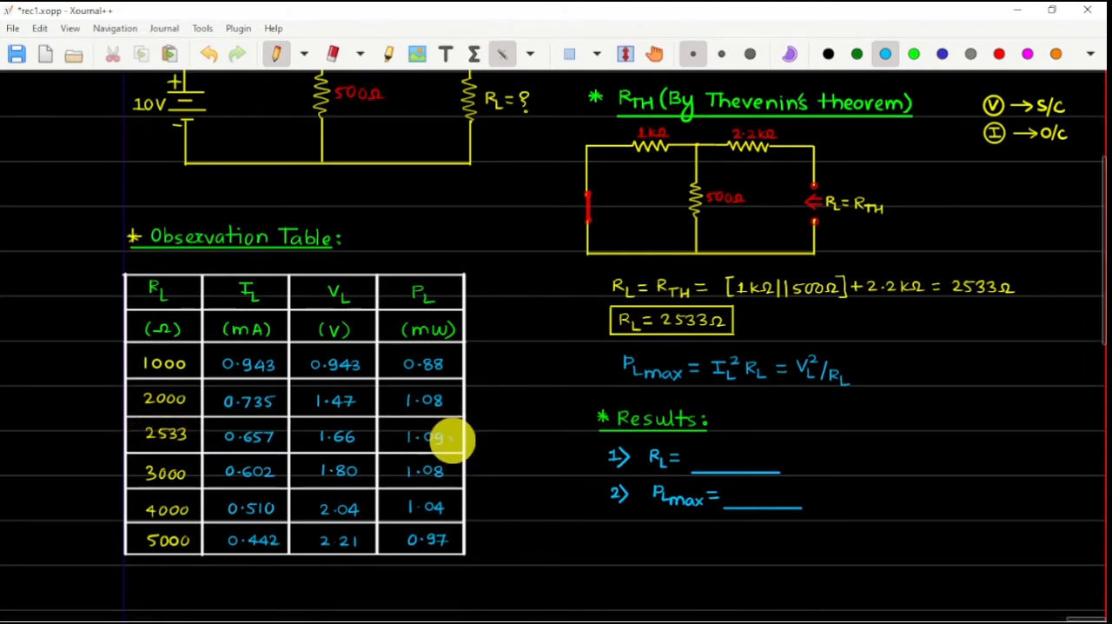
# In Xournal++, tick the 1.09 mW entry and draw an upward arrow beside rows 1000–2000 and a downward arrow beside rows 3000–5000
pyautogui.moveTo(461, 434); pyautogui.dragTo(467, 430)
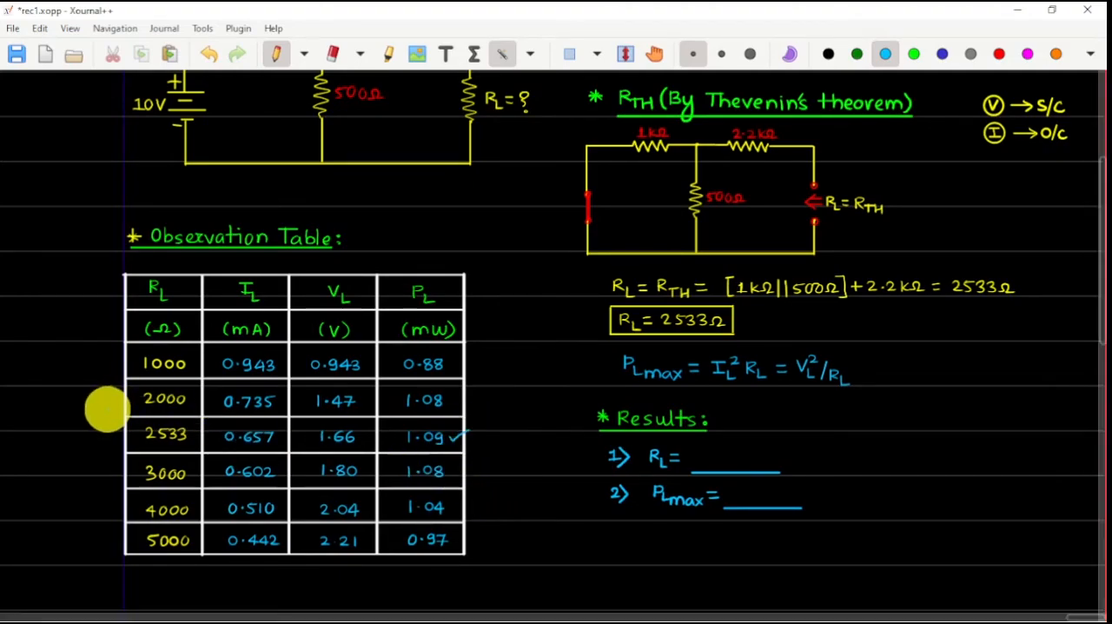
pyautogui.moveTo(107, 409); pyautogui.dragTo(106, 365)
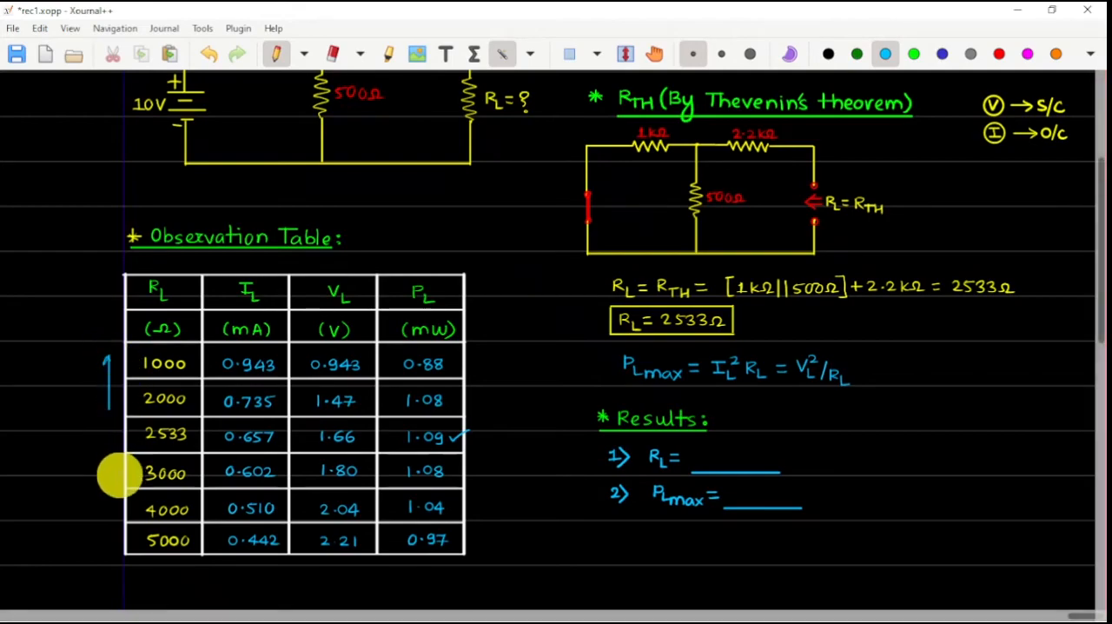
pyautogui.moveTo(110, 467); pyautogui.dragTo(99, 542)
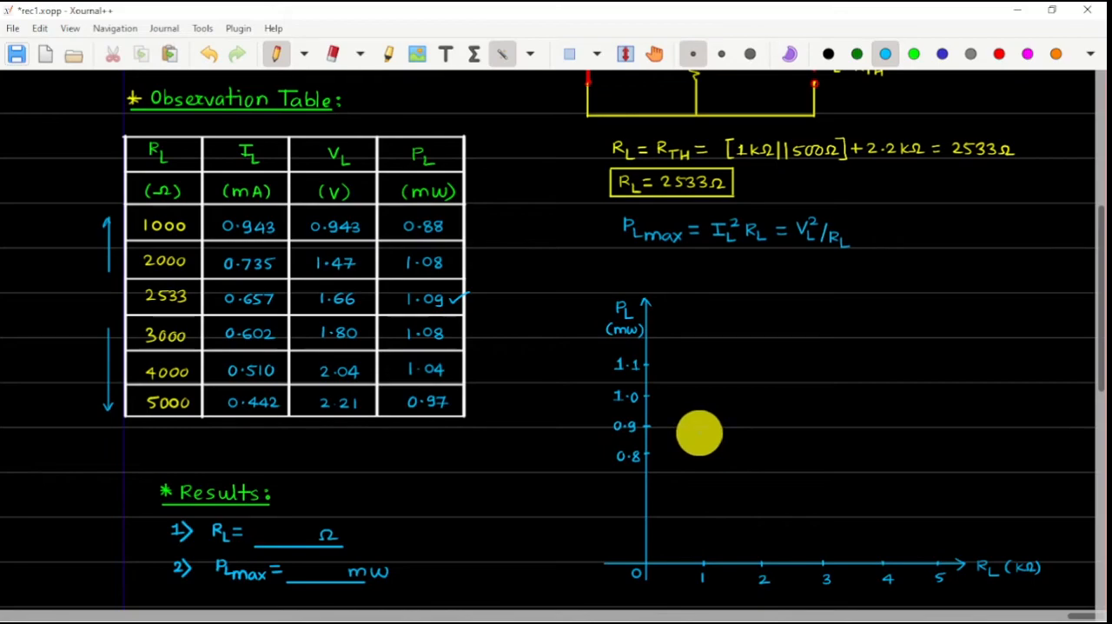
# Plot the observation table's load power values against RL as small circles on the PL–RL graph, from 1 to 5 kΩ
pyautogui.click(699, 431)
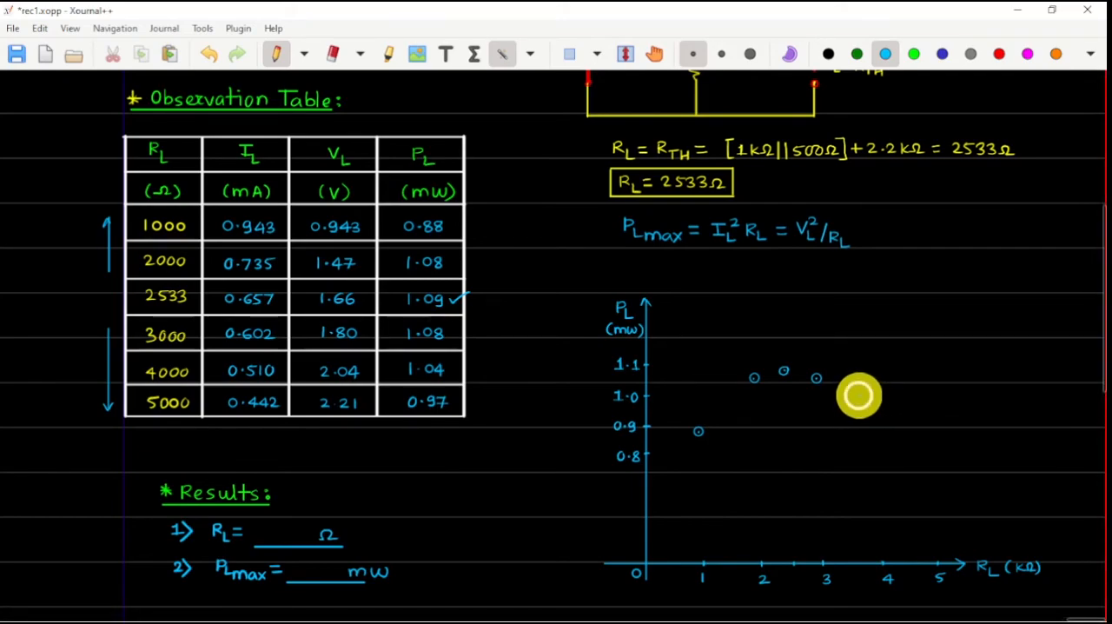
pyautogui.moveTo(871, 393)
pyautogui.mouseDown()
pyautogui.moveTo(869, 402)
pyautogui.moveTo(873, 392)
pyautogui.mouseUp()
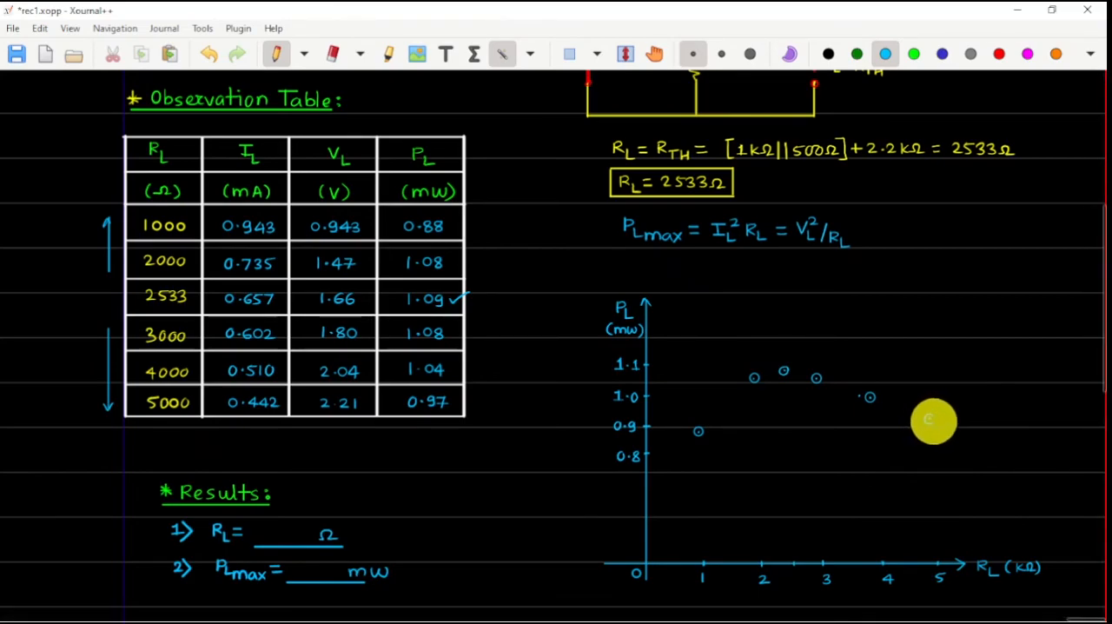
pyautogui.moveTo(933, 423); pyautogui.dragTo(930, 417)
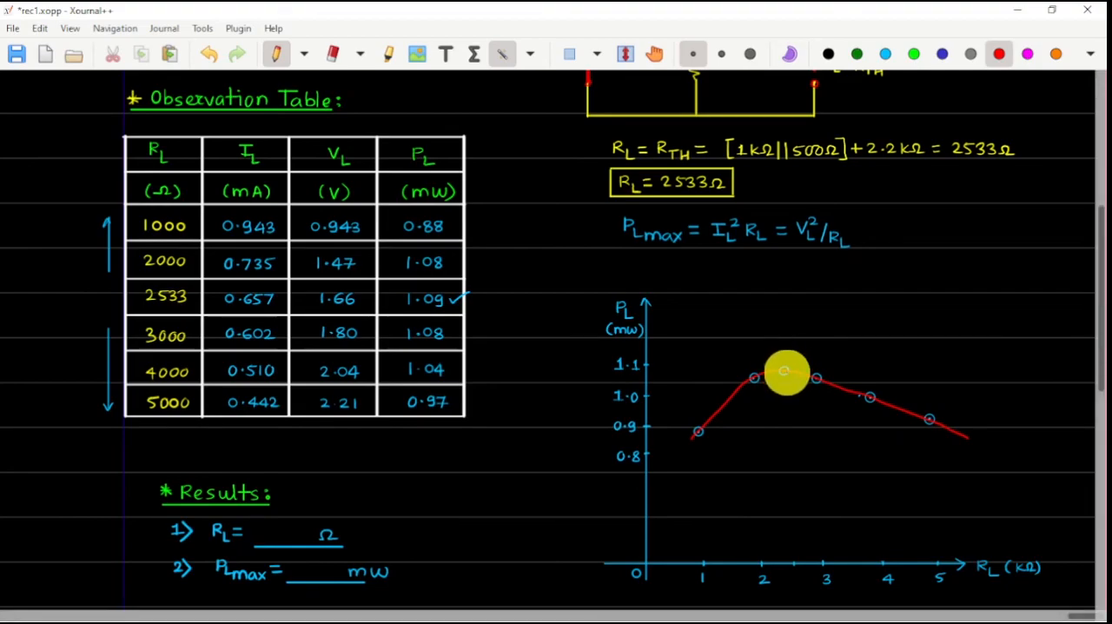
# Label the curve's peak PLmax in red and mark its projection on the RL axis as 2533 Ω
pyautogui.moveTo(796, 361); pyautogui.dragTo(820, 368)
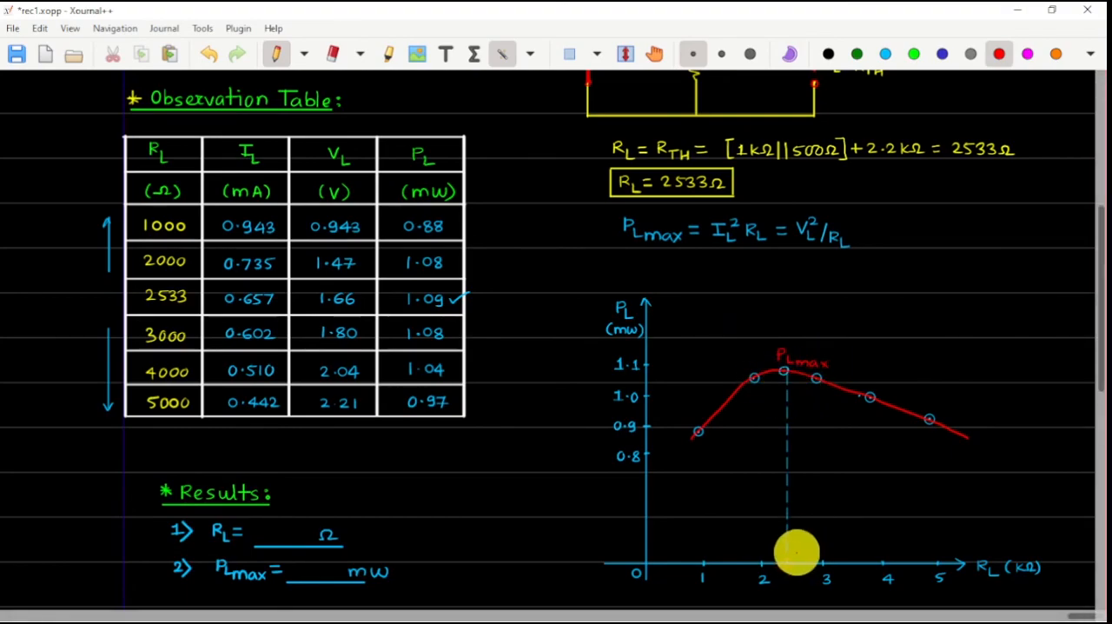
pyautogui.moveTo(792, 552); pyautogui.dragTo(845, 558)
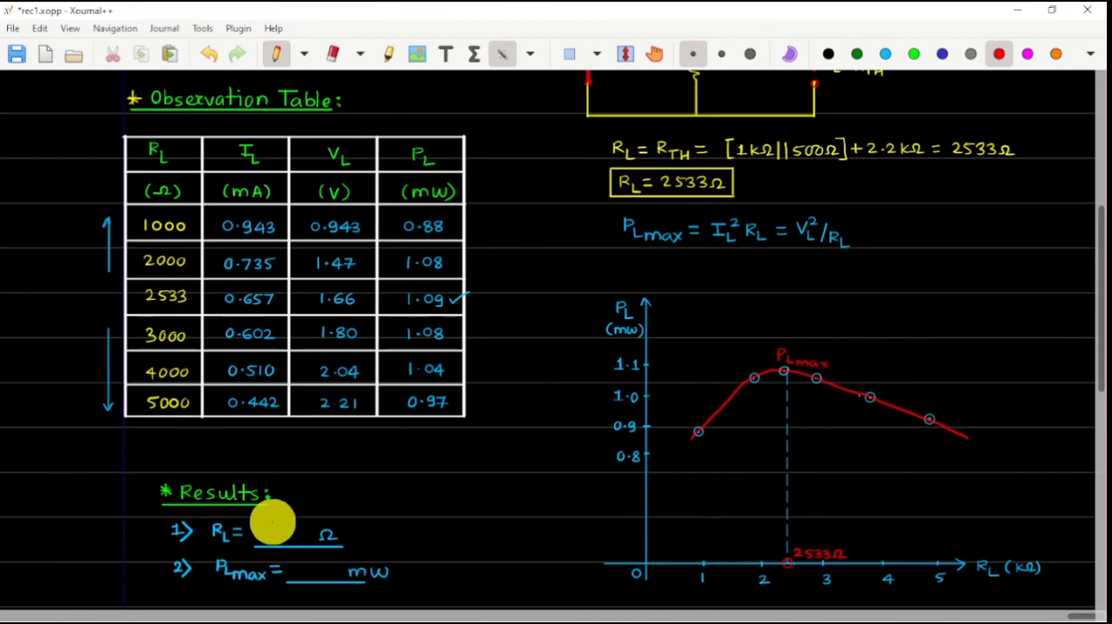
# Fill in the results in red with RL = 2533 Ω and PLmax = 1.09 mW
pyautogui.moveTo(281, 531)
pyautogui.mouseDown()
pyautogui.moveTo(278, 539)
pyautogui.moveTo(302, 541)
pyautogui.mouseUp()
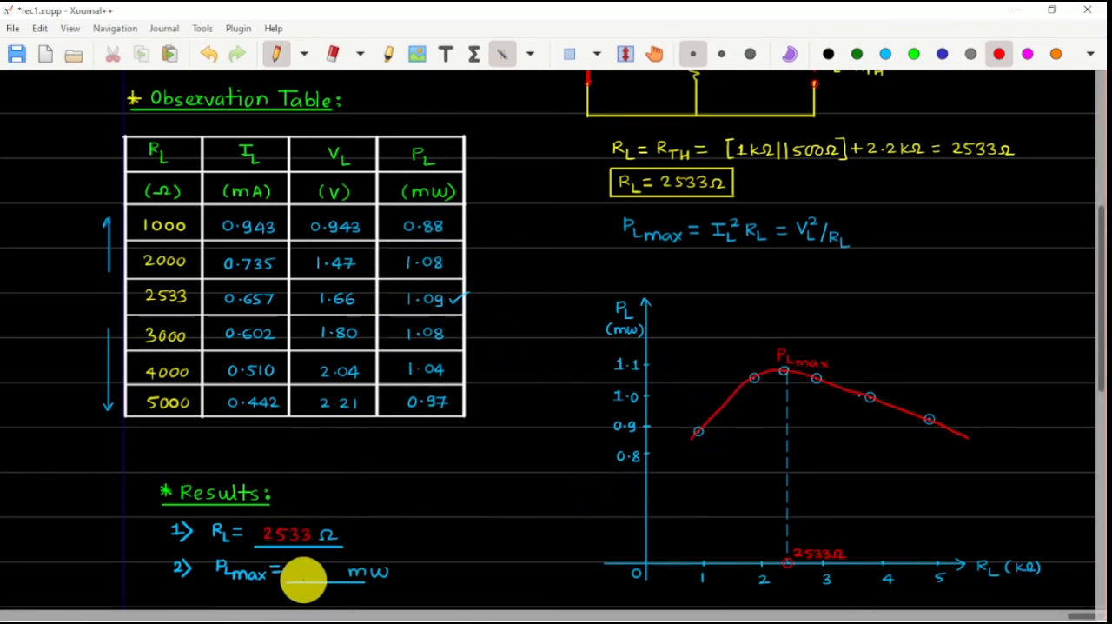
pyautogui.click(313, 573)
pyautogui.moveTo(304, 563)
pyautogui.mouseDown()
pyautogui.moveTo(302, 578)
pyautogui.moveTo(337, 571)
pyautogui.mouseUp()
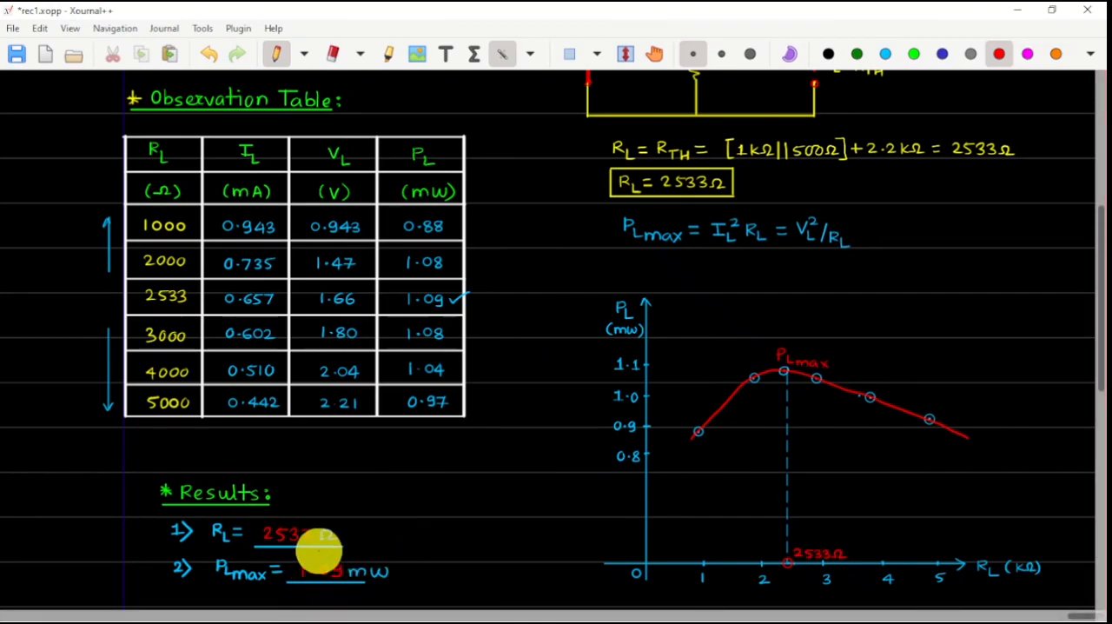